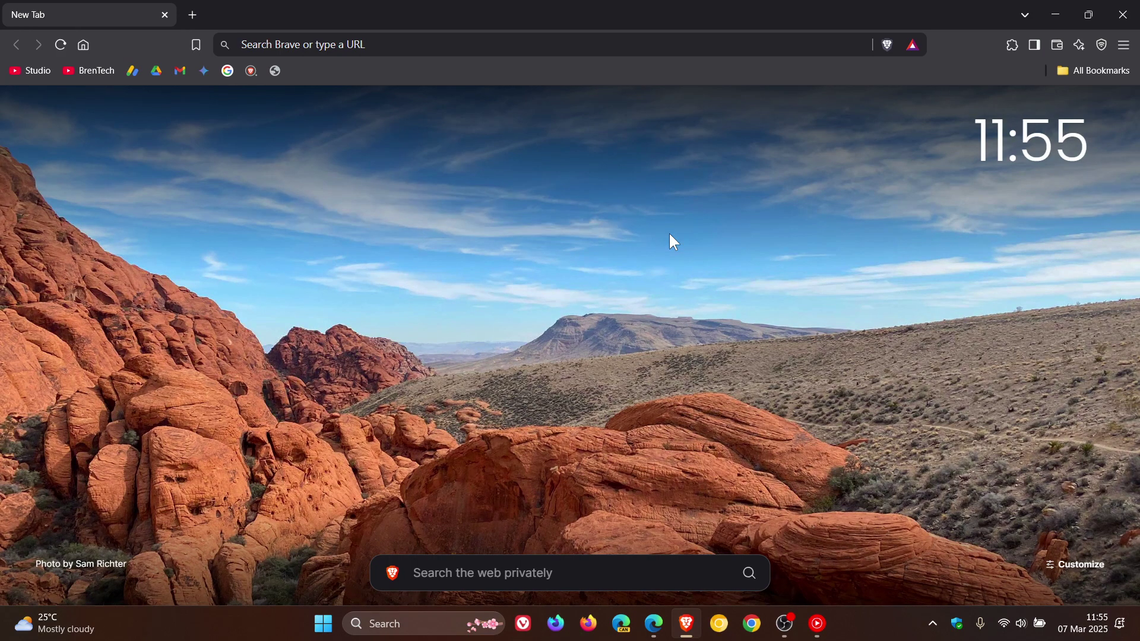
- In Edge, drag the split-screen divider so the YouTube pane is slightly wider, then minimize Edge
{"action": "left_click", "coordinate": [654, 623]}
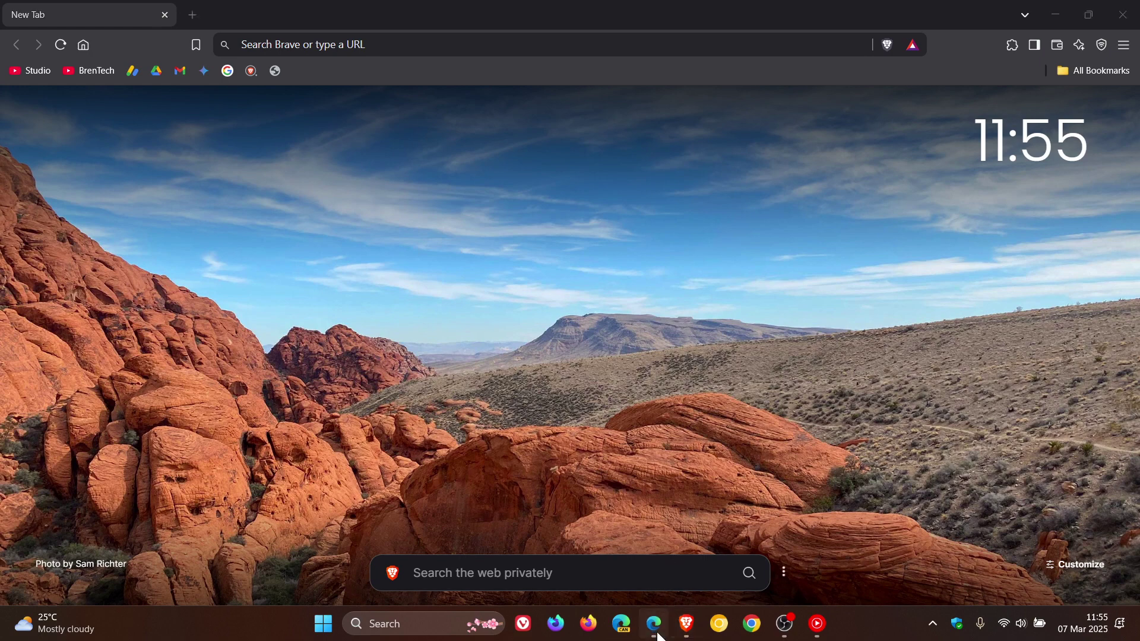
{"action": "left_click_drag", "start_coordinate": [594, 351], "coordinate": [687, 364]}
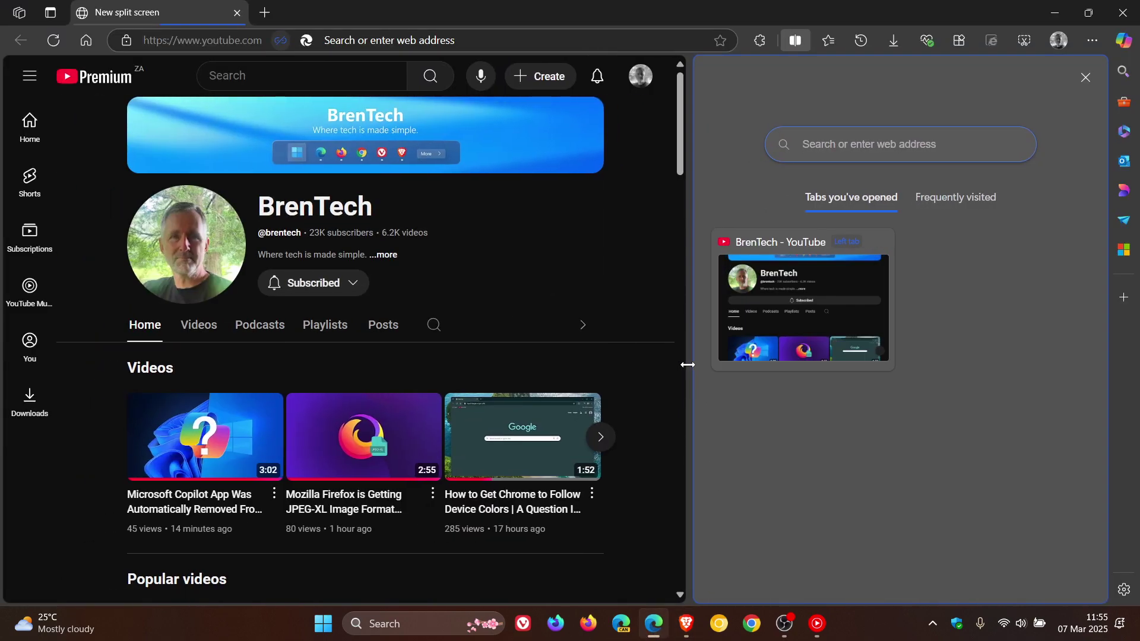
{"action": "left_click_drag", "start_coordinate": [687, 364], "coordinate": [583, 368]}
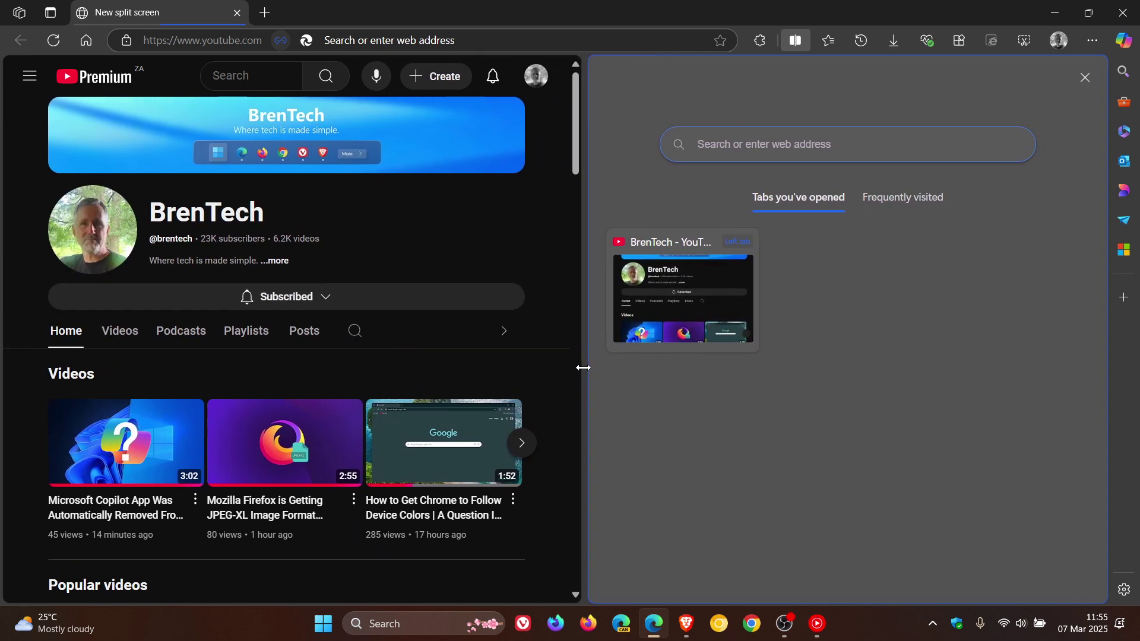
{"action": "left_click_drag", "start_coordinate": [583, 368], "coordinate": [618, 378]}
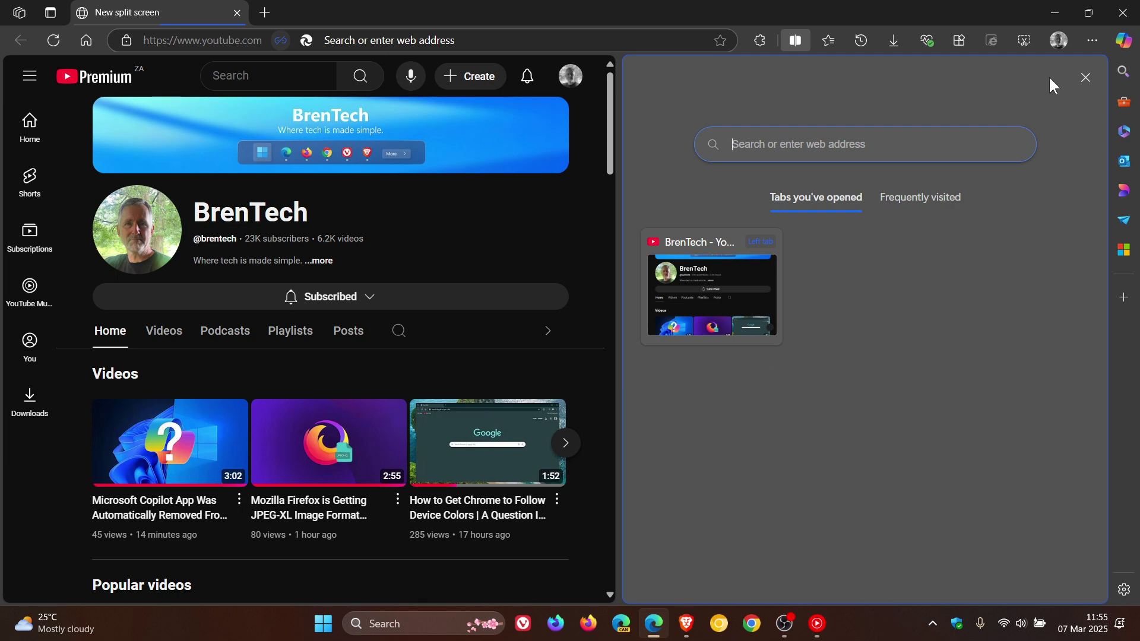
{"action": "left_click", "coordinate": [1050, 21]}
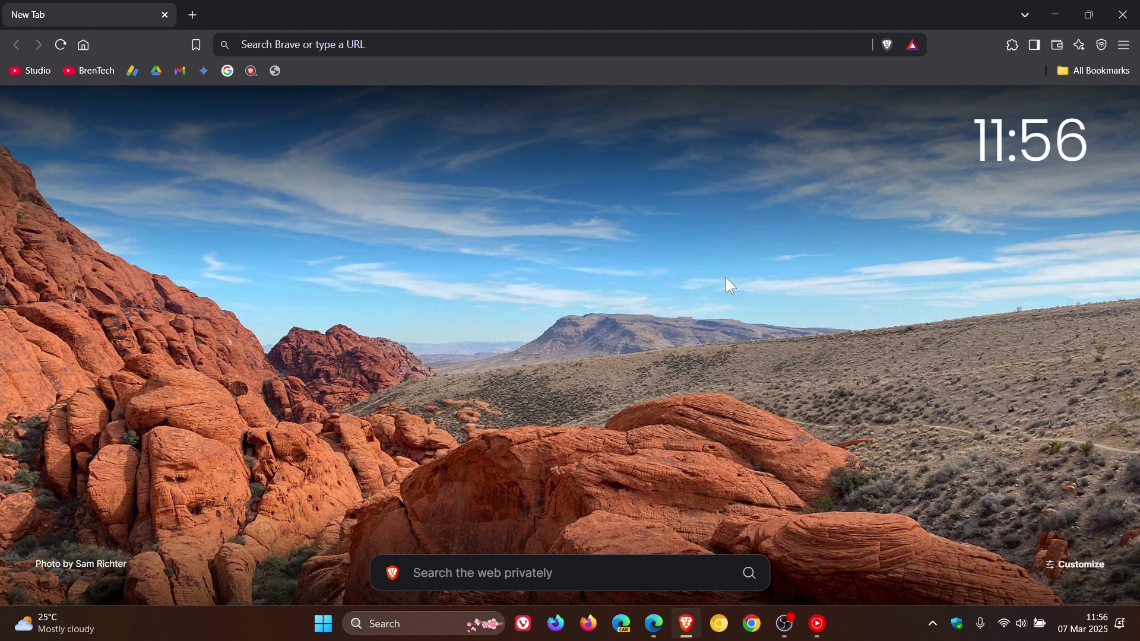
- Go to the brave://flags experiments page
{"action": "left_click", "coordinate": [342, 44]}
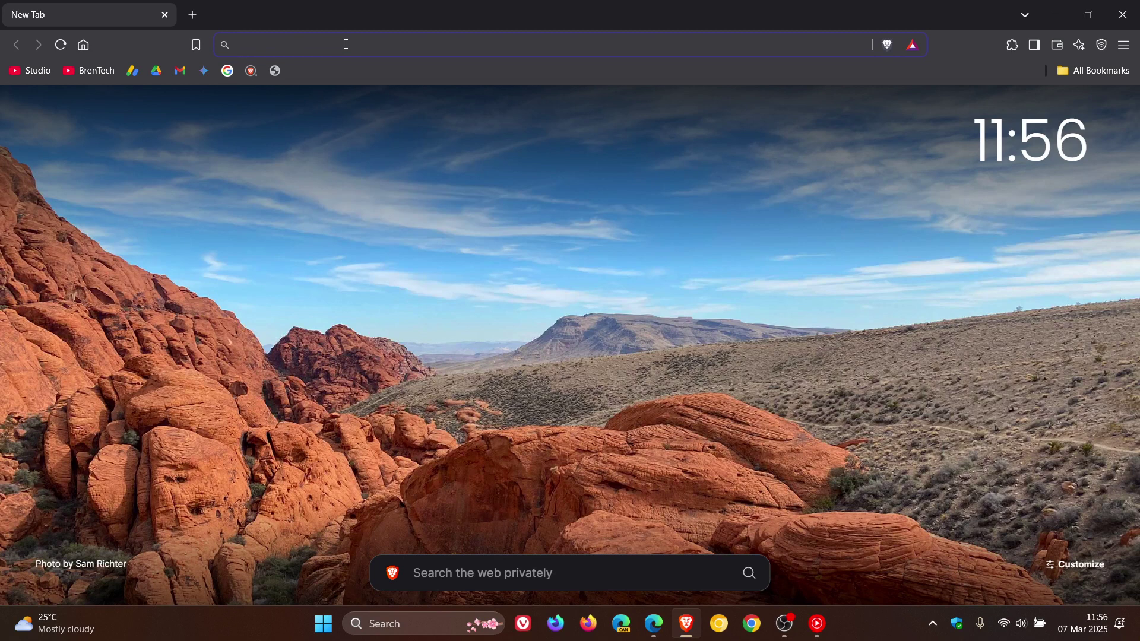
{"action": "type", "text": "brave://flags"}
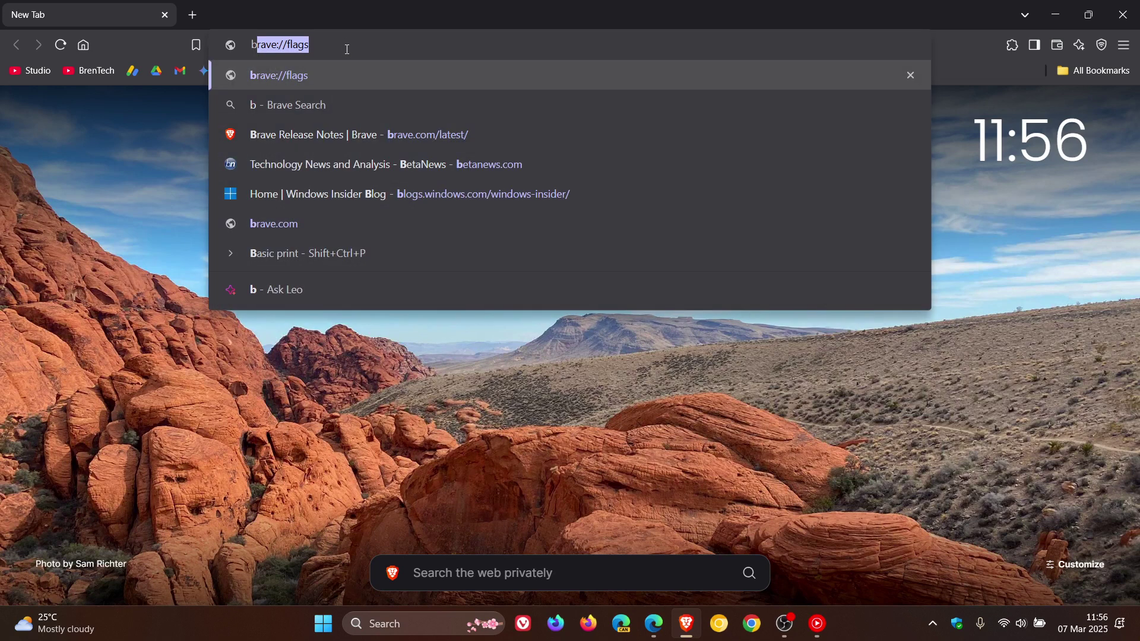
{"action": "left_click", "coordinate": [315, 70]}
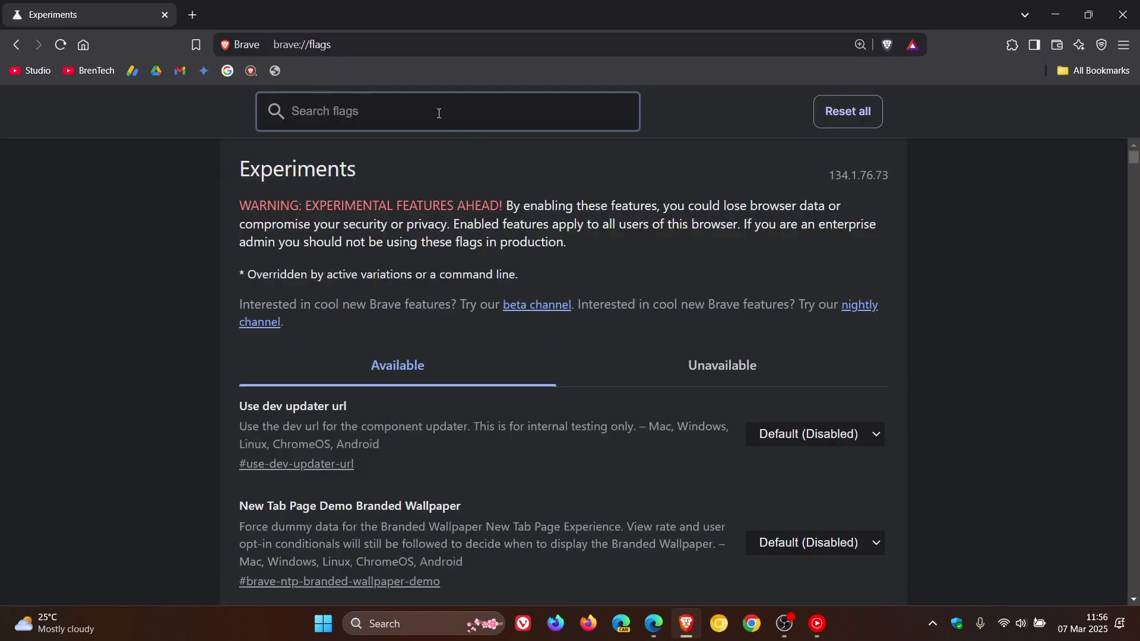
- Filter flags by 'split', set 'Enable split view' to Enabled, and relaunch Brave
{"action": "type", "text": "split"}
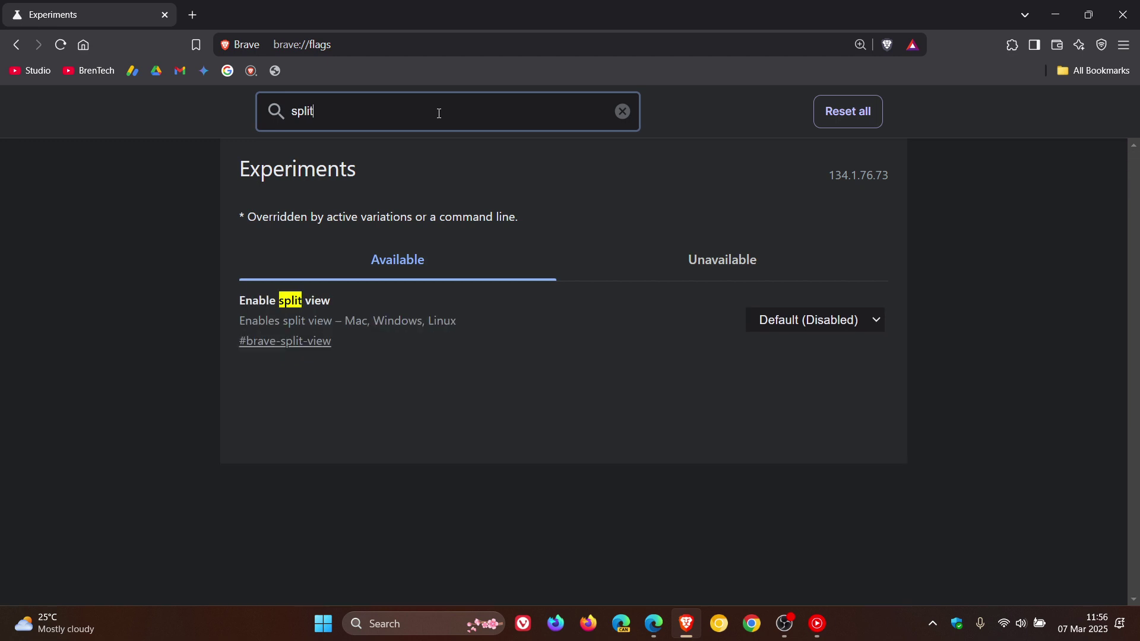
{"action": "left_click", "coordinate": [797, 320]}
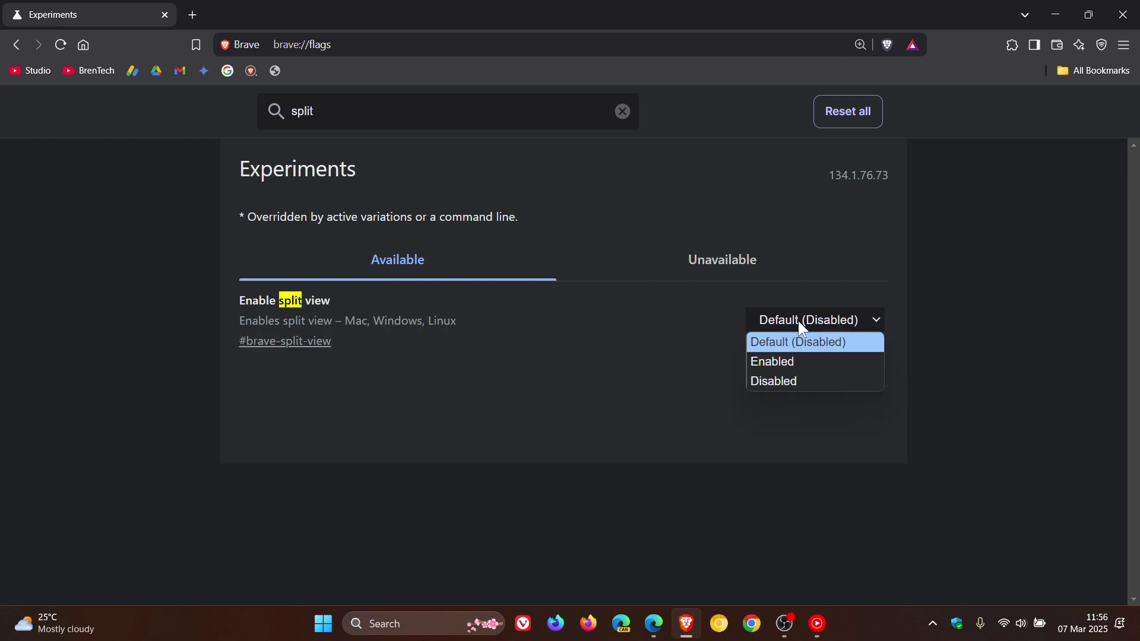
{"action": "left_click", "coordinate": [809, 365]}
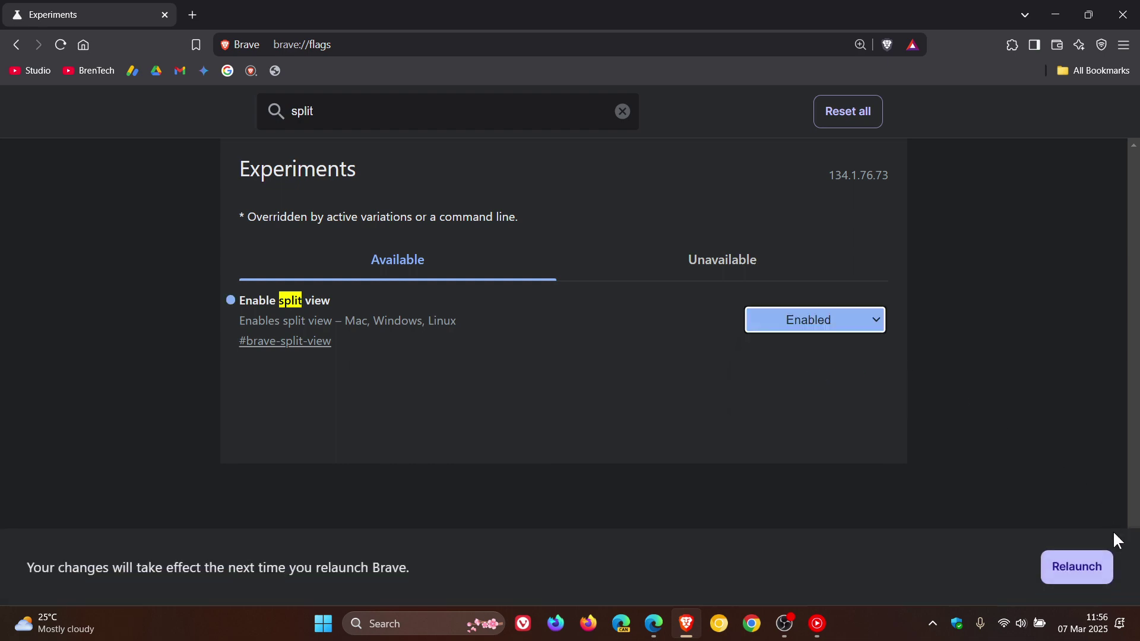
{"action": "left_click", "coordinate": [1077, 566]}
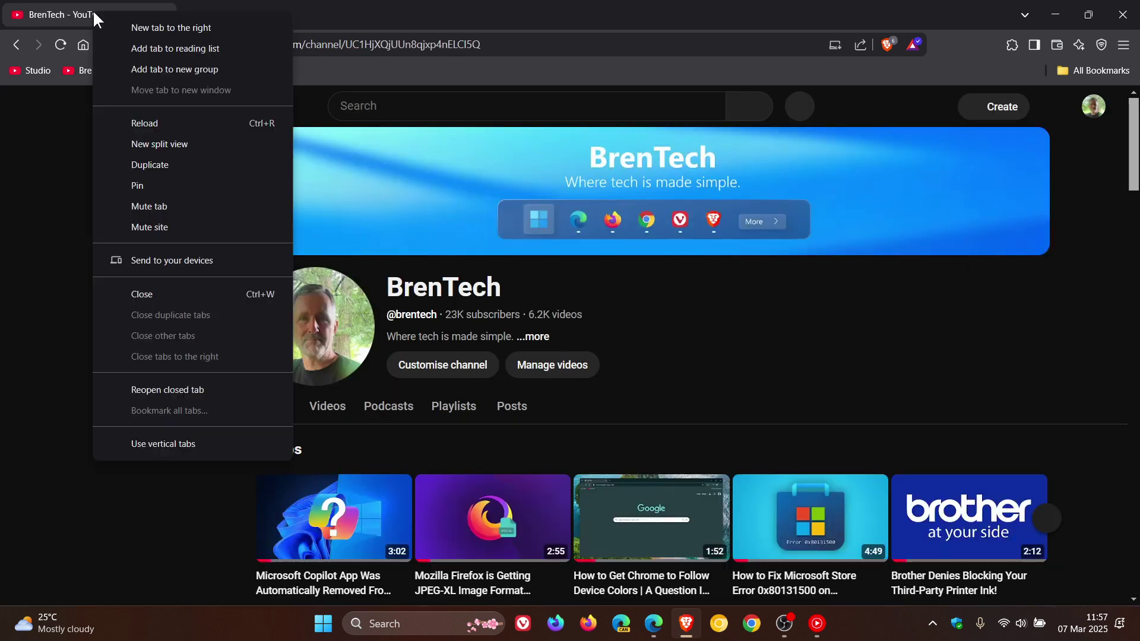
- Open a new tab in split view beside the BrenTech YouTube tab and adjust the divider
{"action": "left_click", "coordinate": [207, 149]}
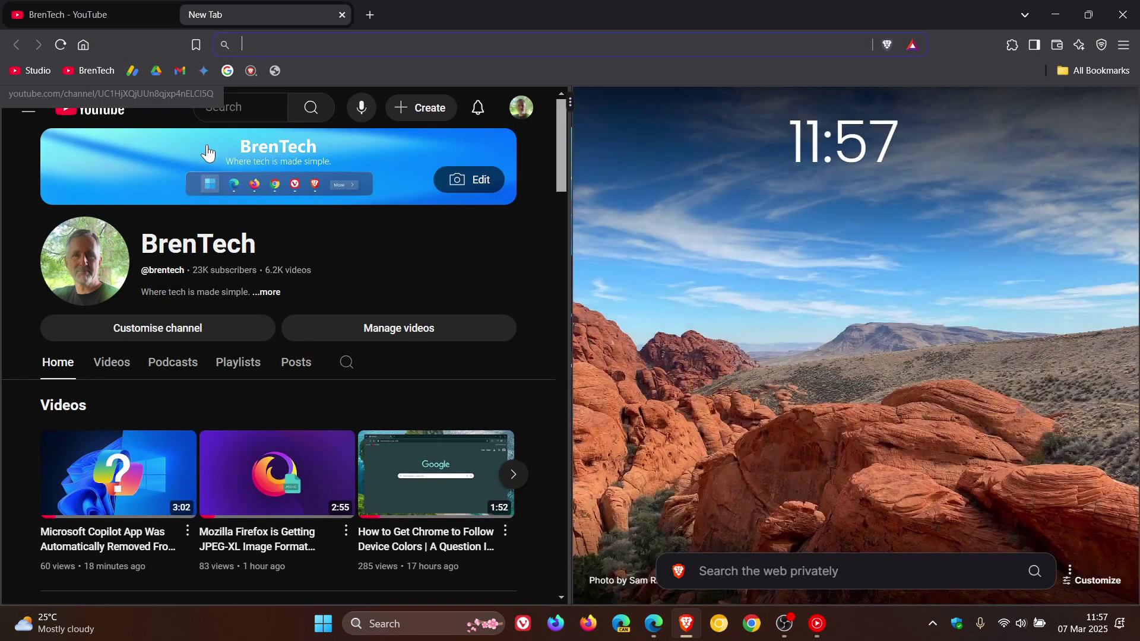
{"action": "left_click_drag", "start_coordinate": [571, 274], "coordinate": [591, 369]}
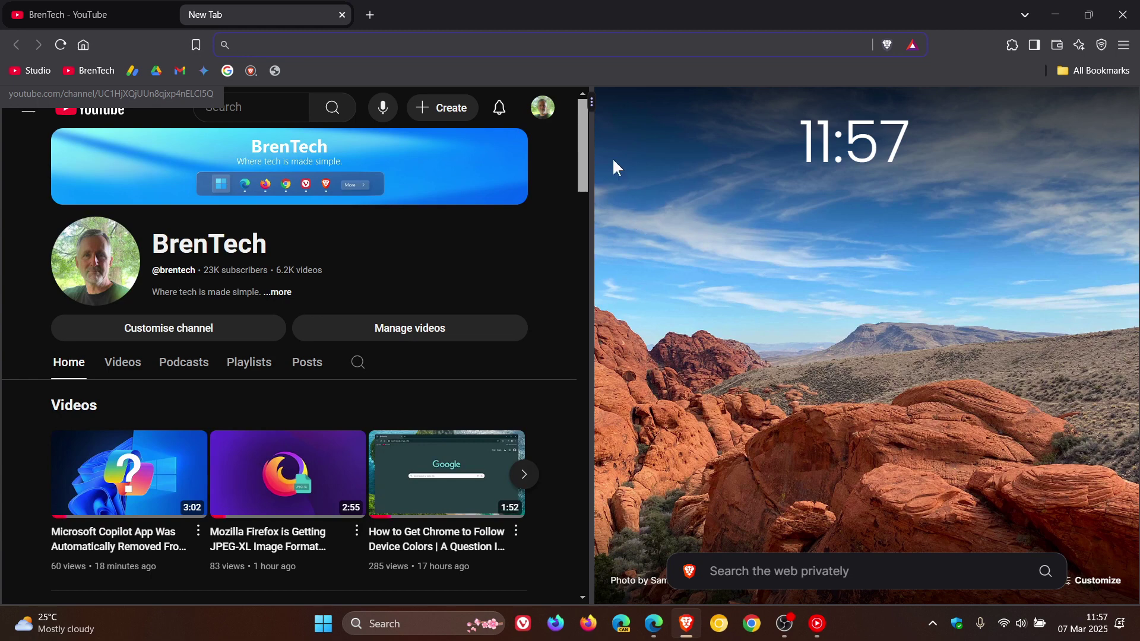
- Unsplit the current split view using the divider's options menu
{"action": "left_click", "coordinate": [591, 104]}
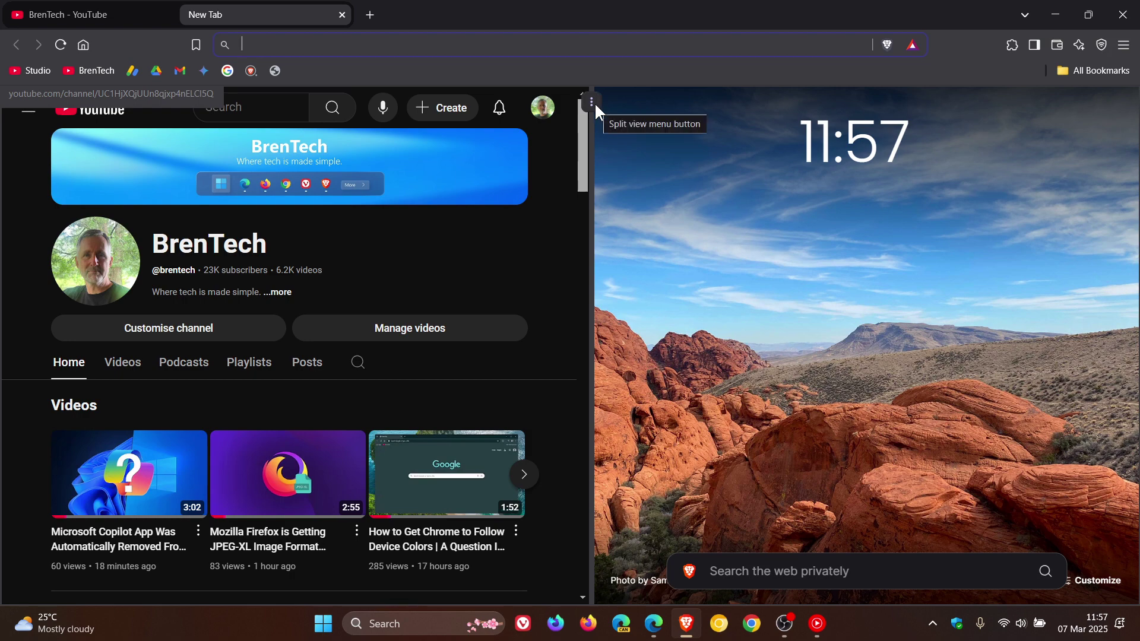
{"action": "left_click", "coordinate": [594, 104]}
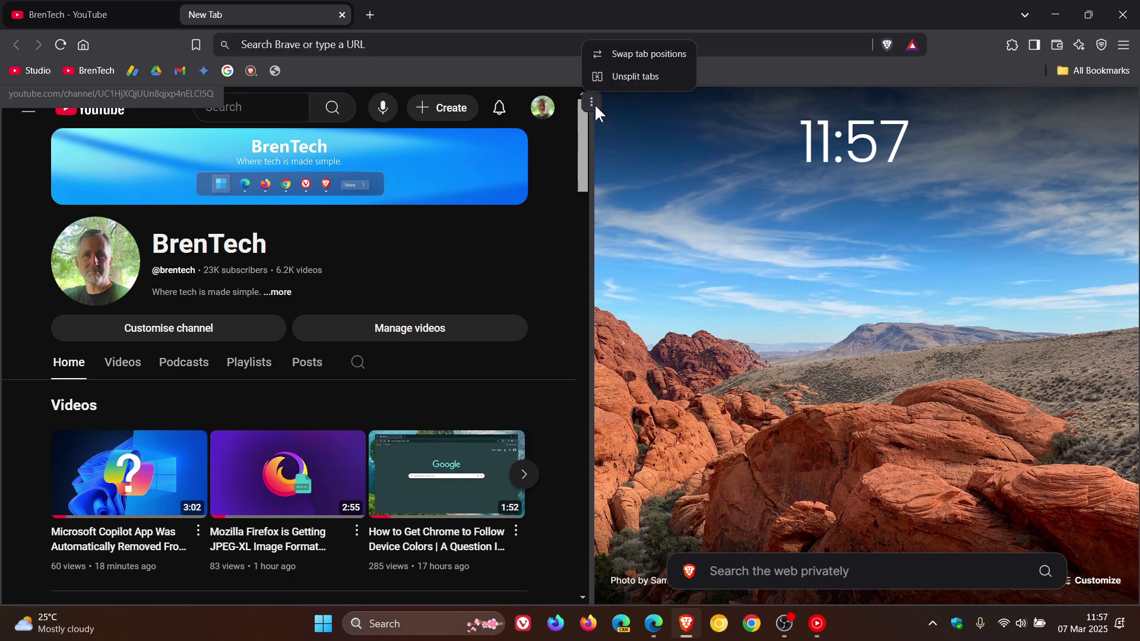
{"action": "left_click", "coordinate": [635, 76]}
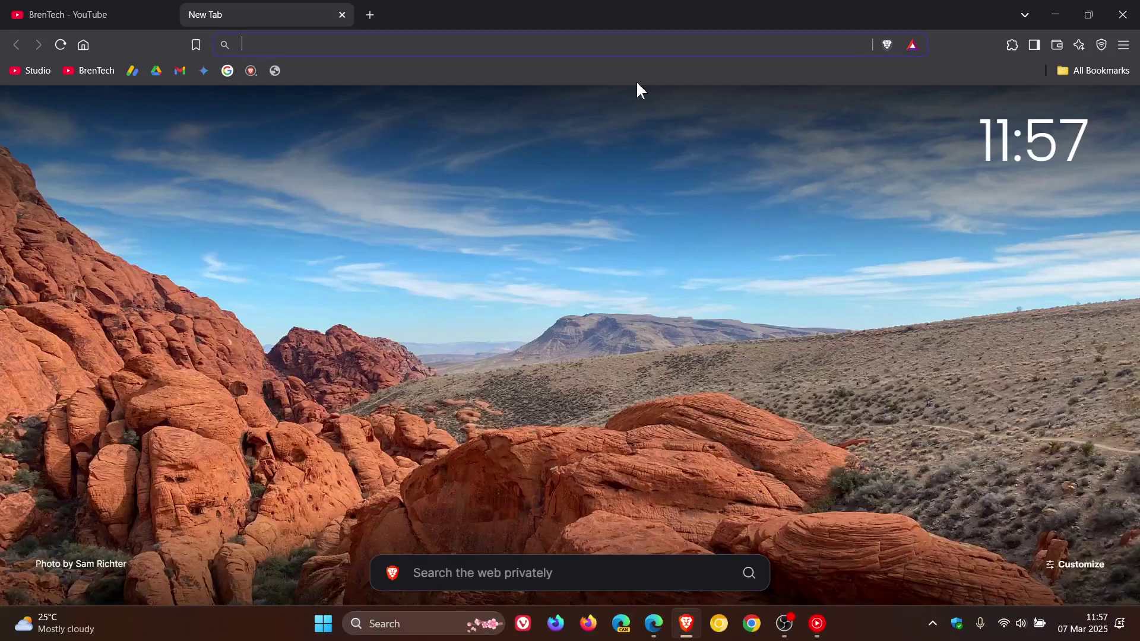
- Put the YouTube tab in a new split view and swap the pane positions twice
{"action": "right_click", "coordinate": [137, 16]}
{"action": "left_click", "coordinate": [202, 149]}
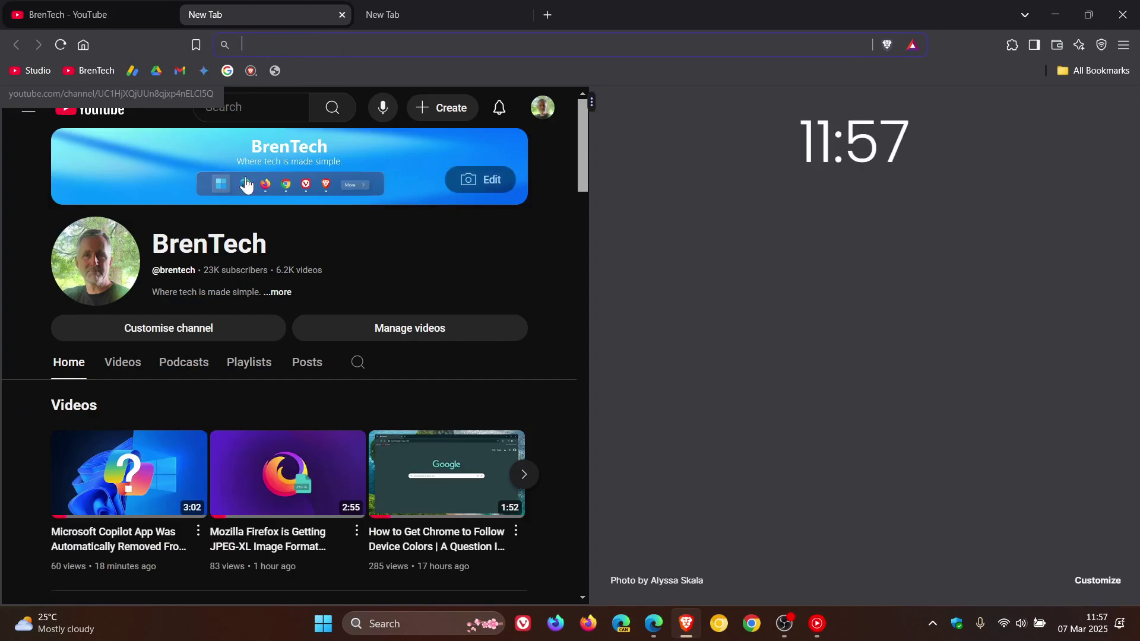
{"action": "left_click", "coordinate": [592, 103]}
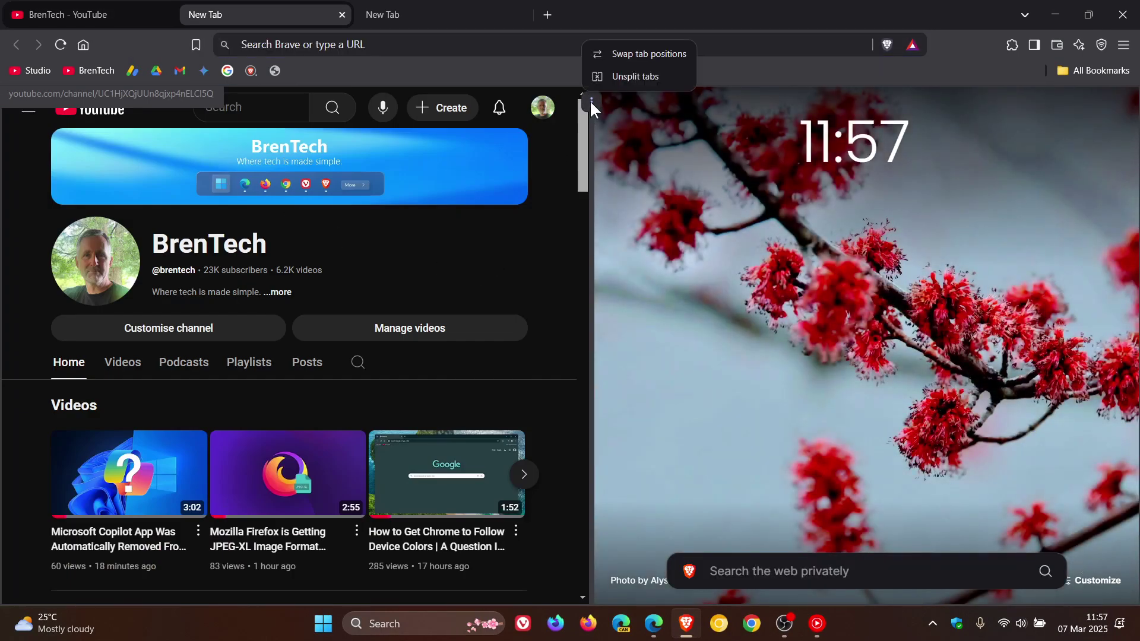
{"action": "left_click", "coordinate": [648, 54]}
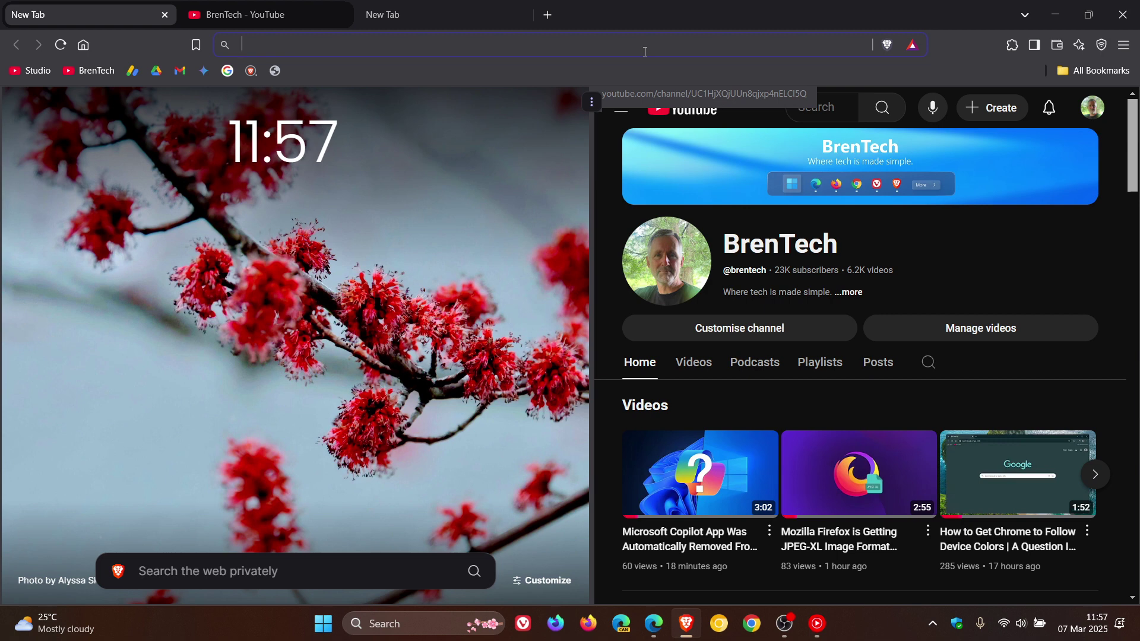
{"action": "left_click", "coordinate": [590, 104]}
{"action": "left_click", "coordinate": [617, 55]}
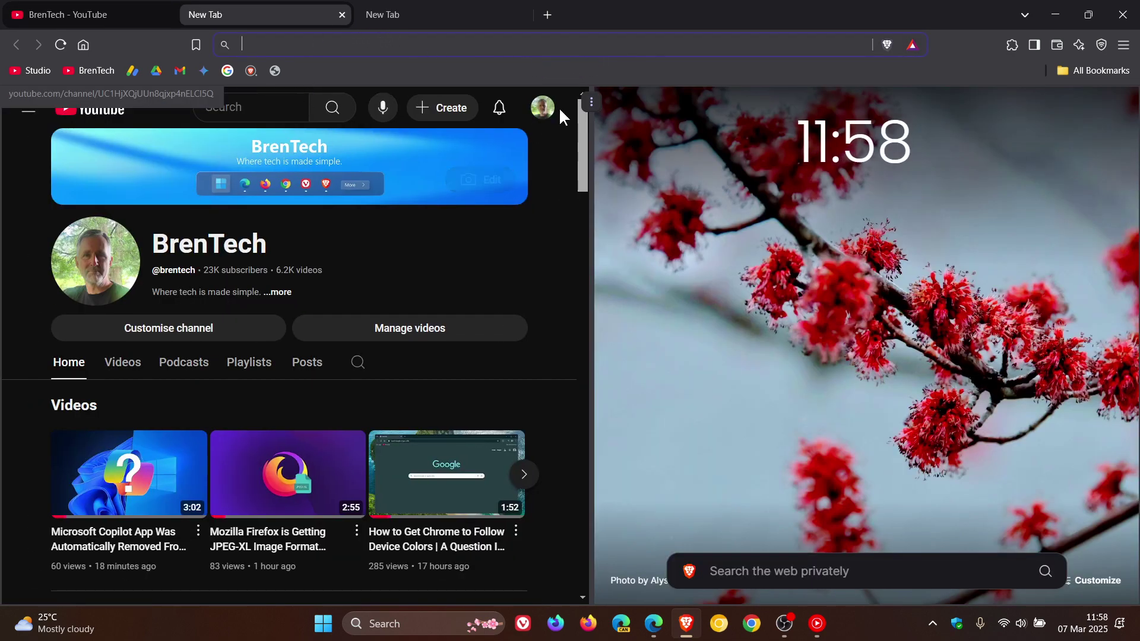
- Unsplit the tabs and close the extra New Tab
{"action": "left_click", "coordinate": [586, 99]}
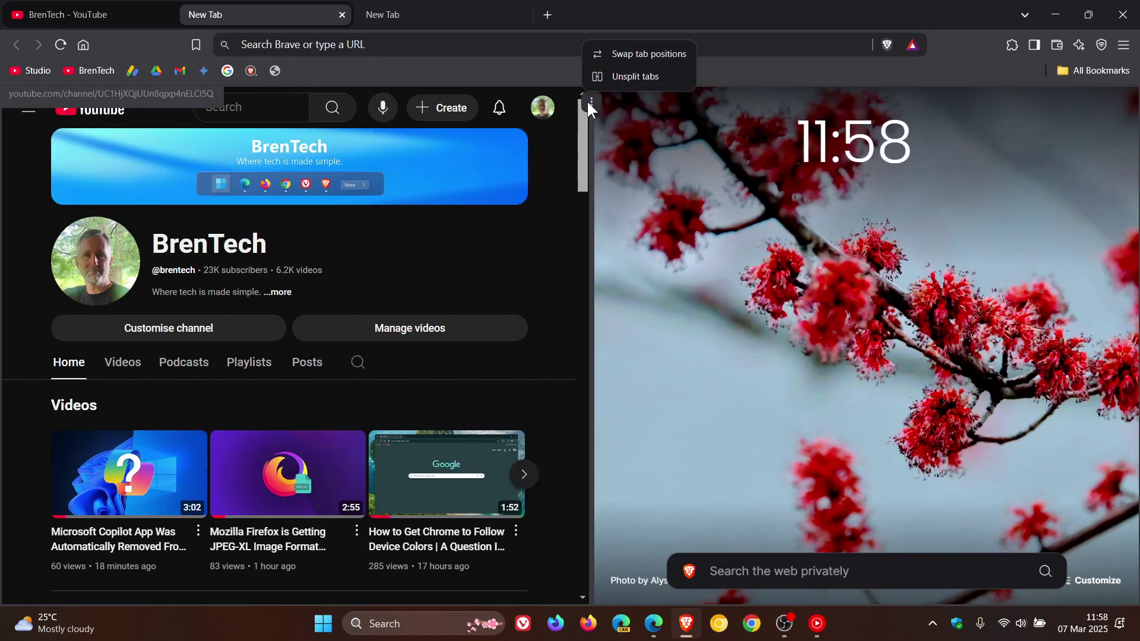
{"action": "left_click", "coordinate": [624, 82]}
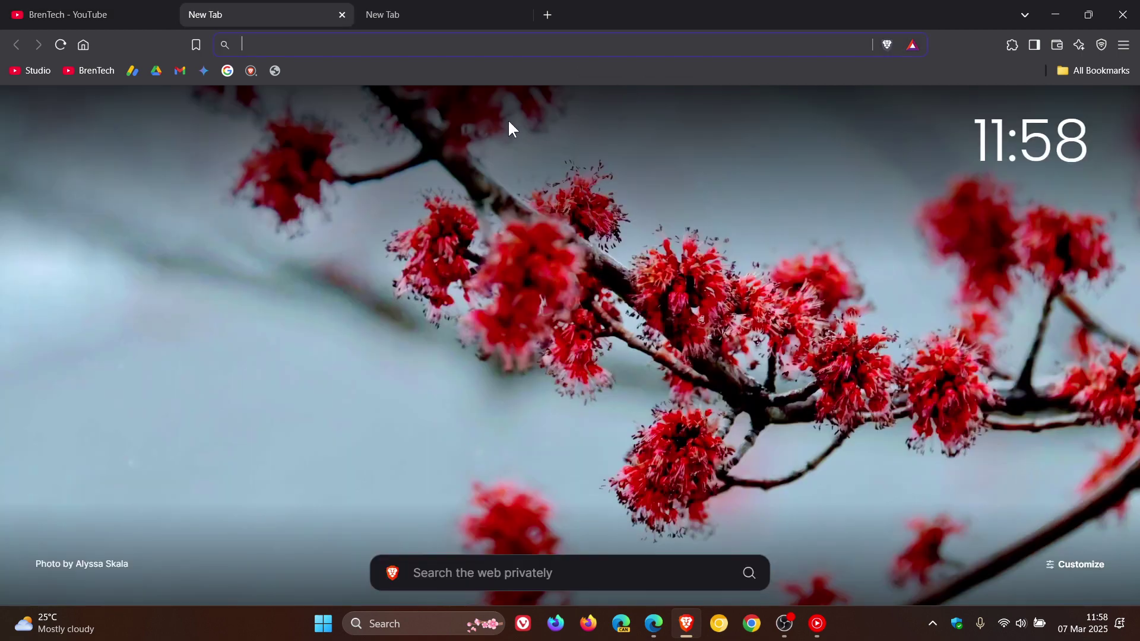
{"action": "left_click", "coordinate": [341, 15]}
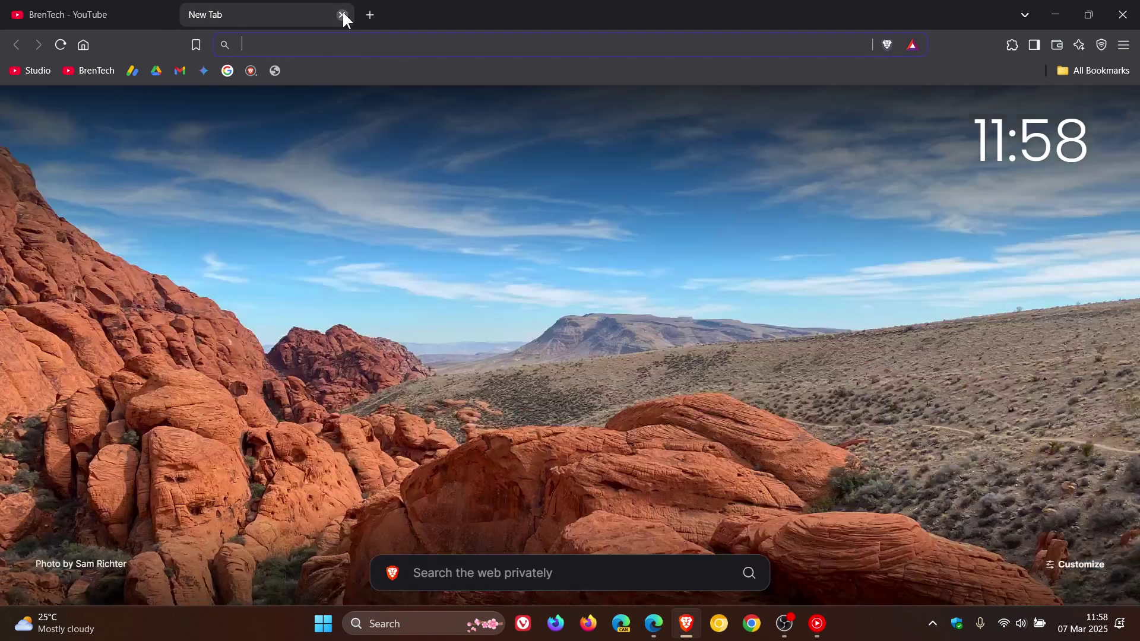
{"action": "right_click", "coordinate": [121, 18]}
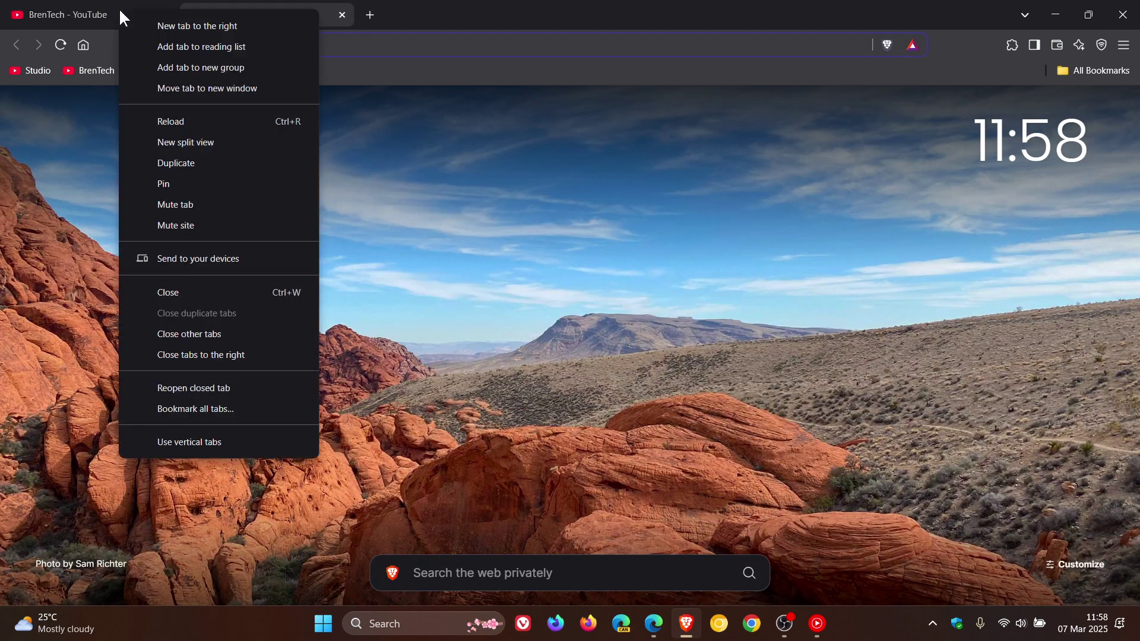
{"action": "left_click", "coordinate": [196, 145]}
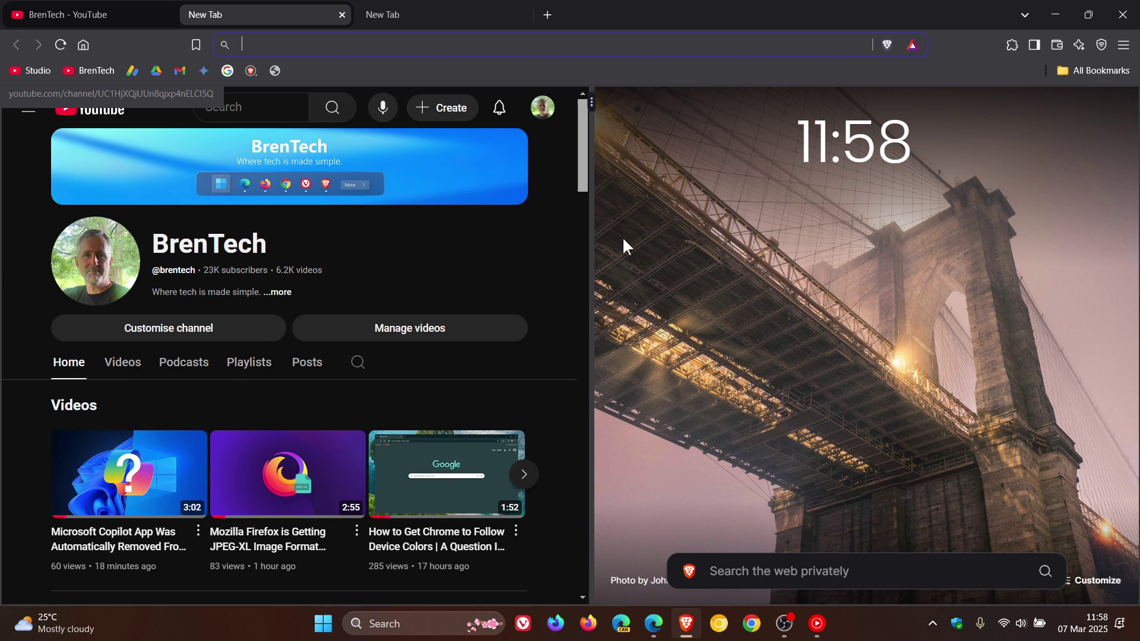
{"action": "left_click", "coordinate": [685, 233]}
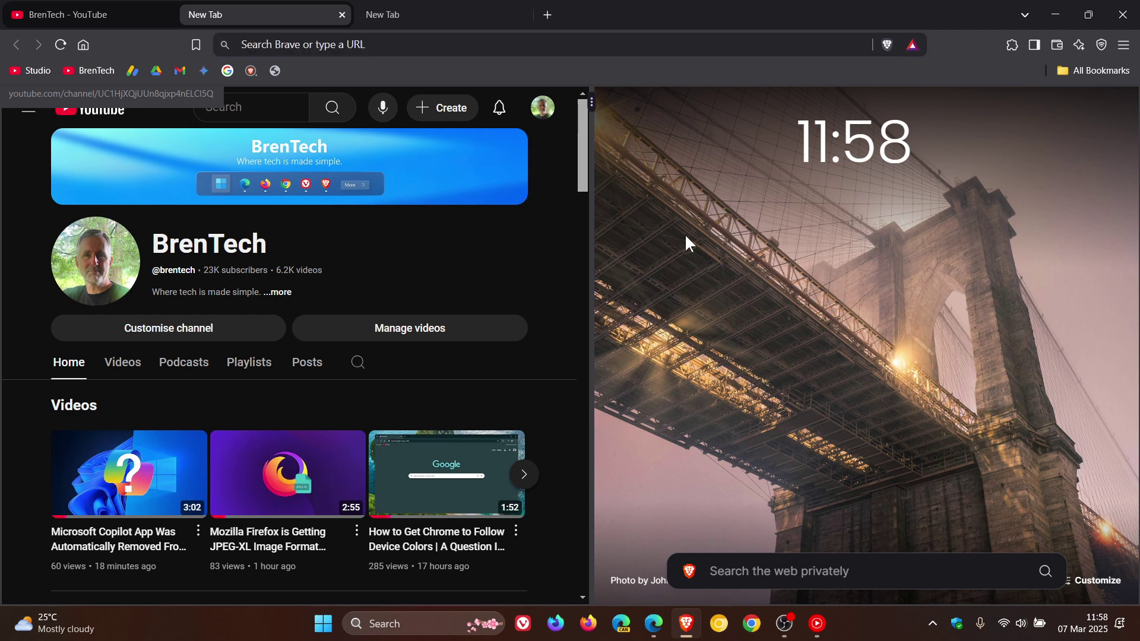
{"action": "right_click", "coordinate": [264, 15]}
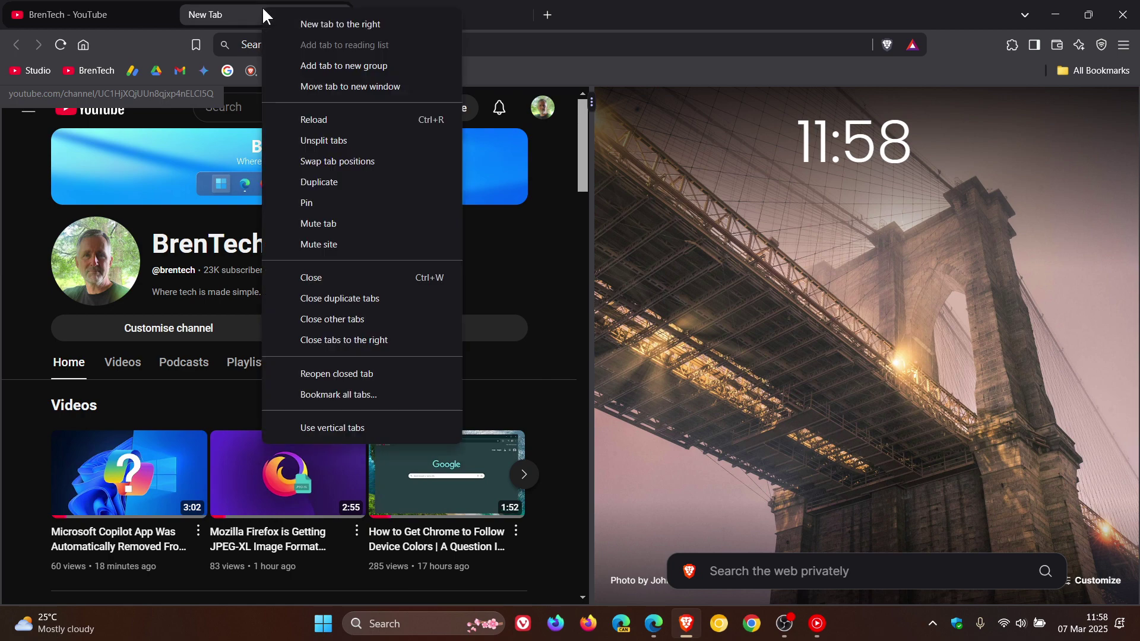
{"action": "left_click", "coordinate": [328, 140]}
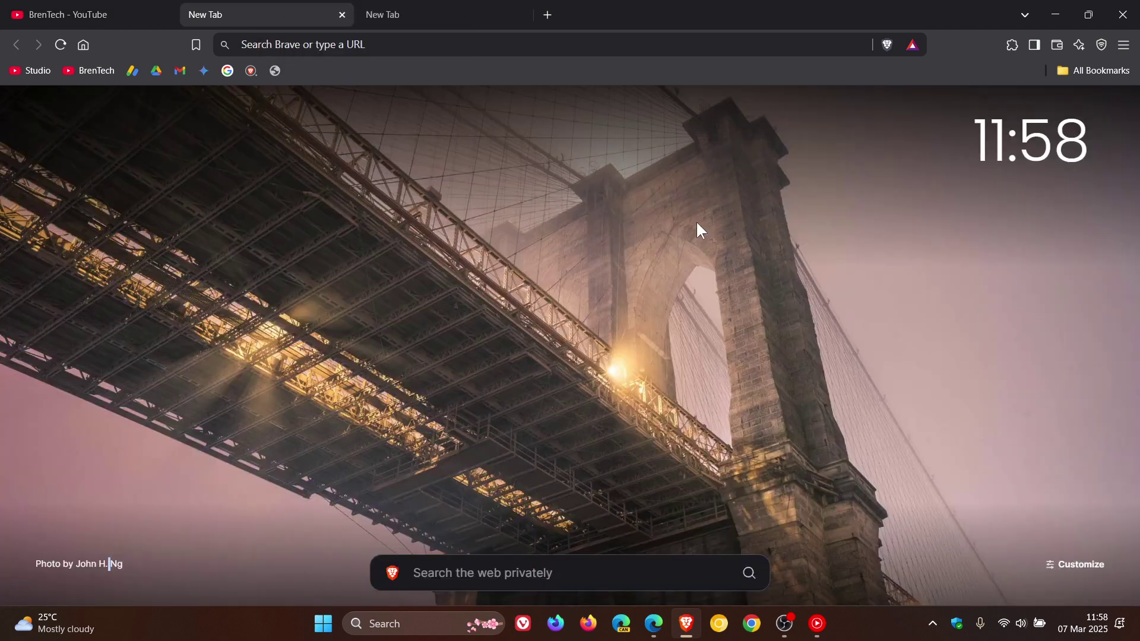
{"action": "left_click", "coordinate": [342, 14]}
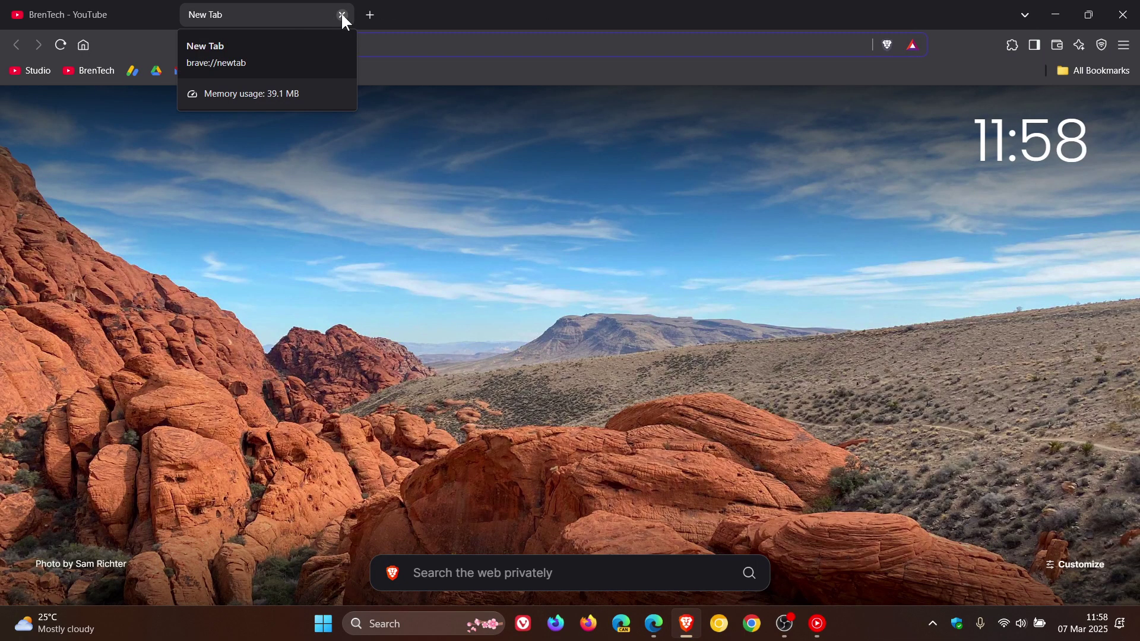
- Open the YouTube channel tab in a New split view, then choose Unsplit tabs from the divider menu
{"action": "left_click", "coordinate": [104, 15]}
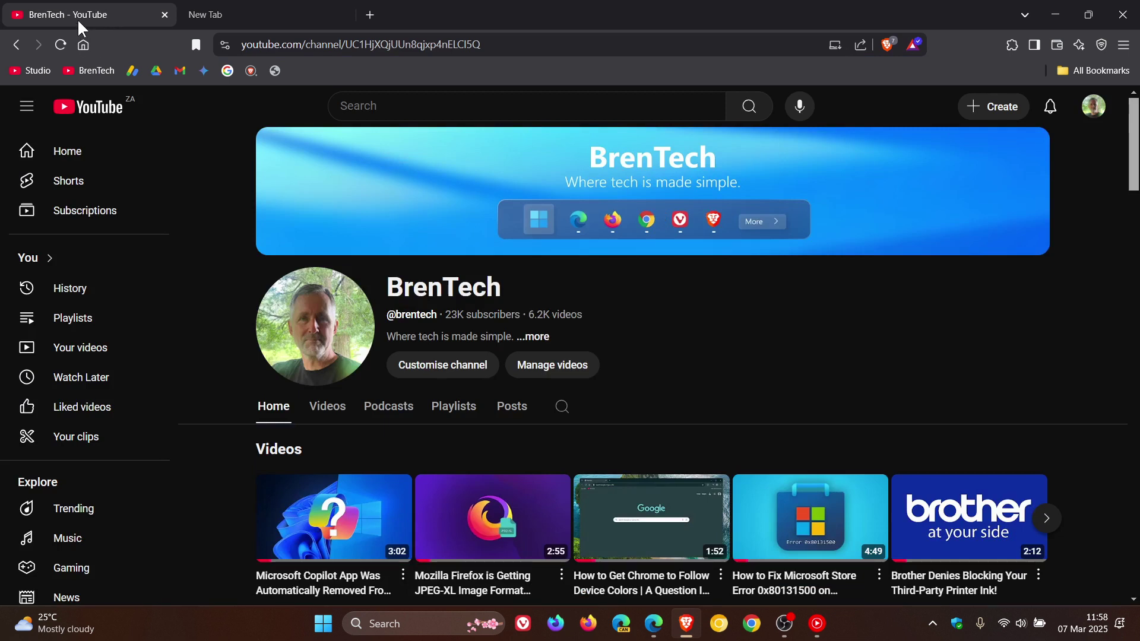
{"action": "right_click", "coordinate": [78, 17]}
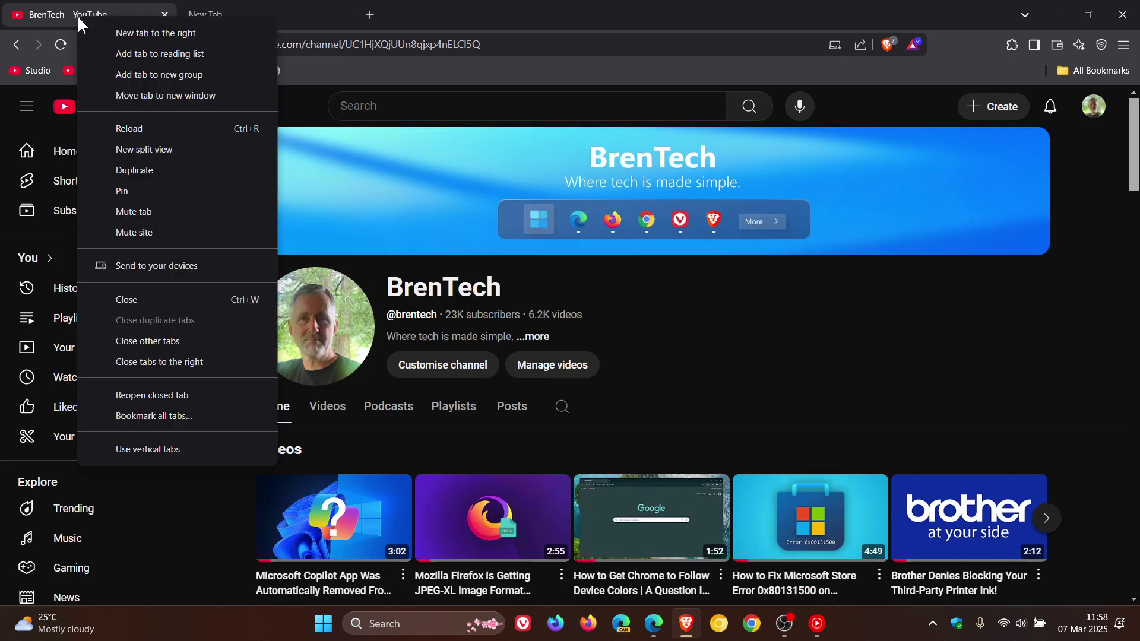
{"action": "left_click", "coordinate": [144, 149]}
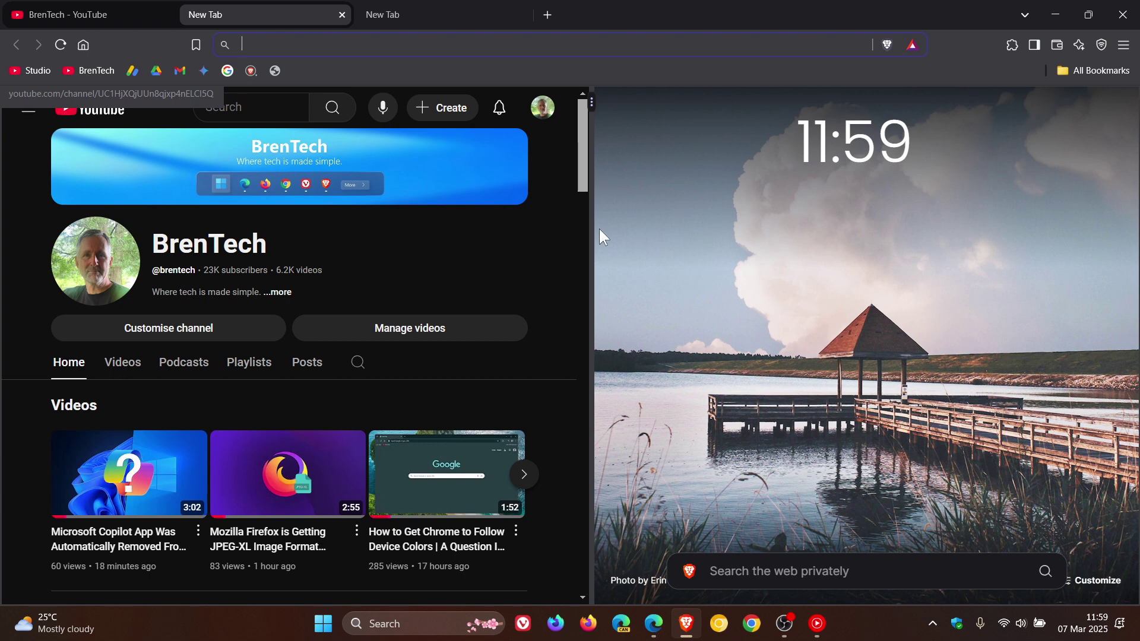
{"action": "left_click", "coordinate": [593, 104]}
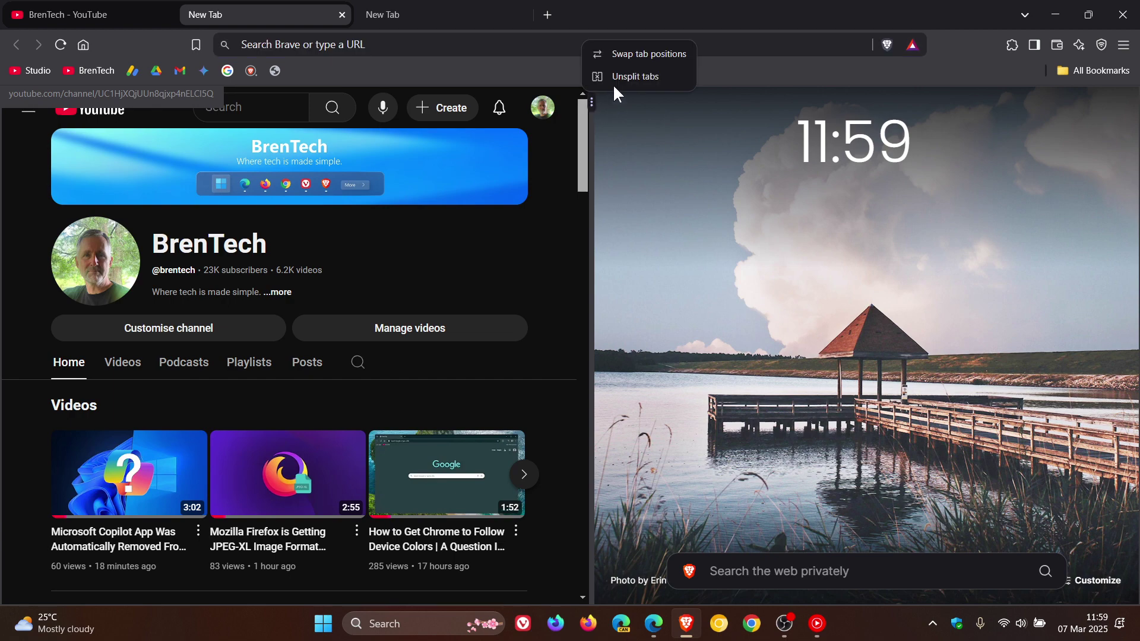
{"action": "left_click", "coordinate": [613, 84]}
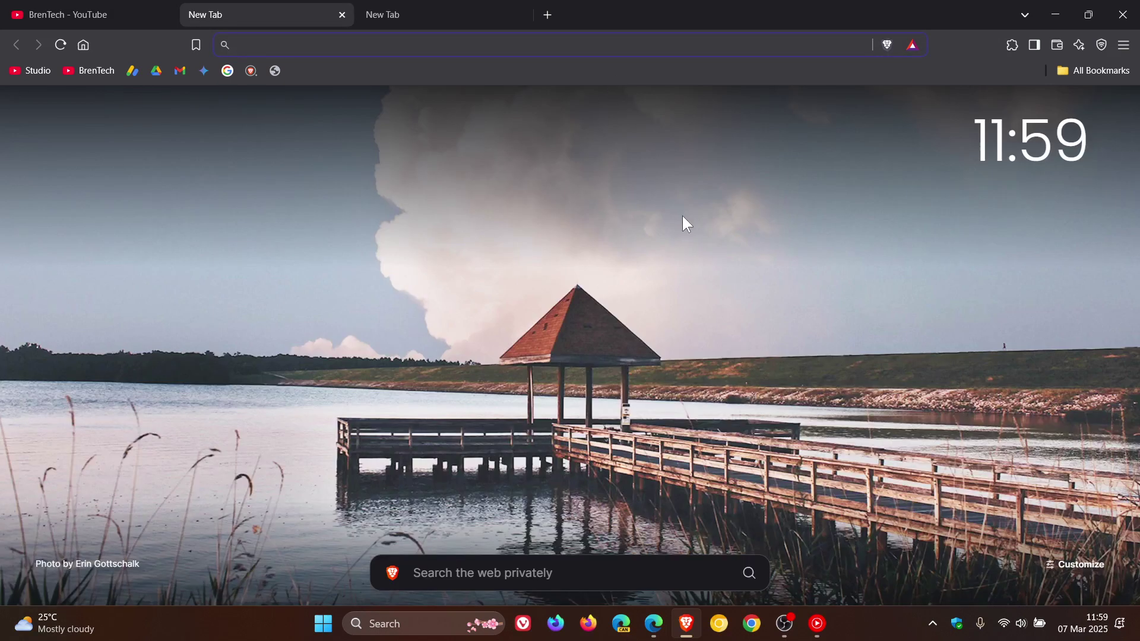